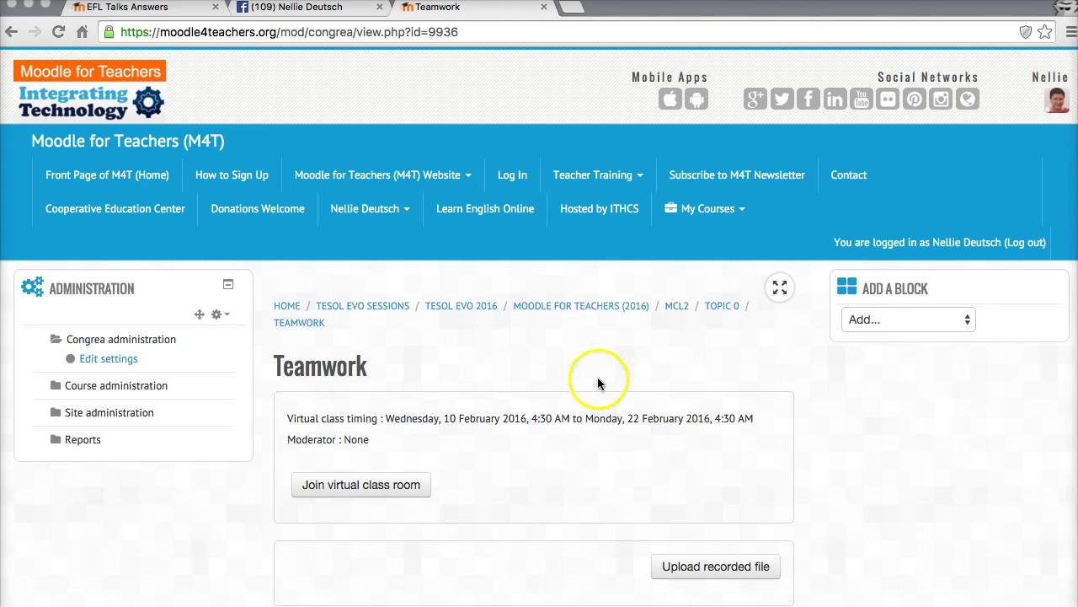
# Return from the Teamwork activity to the Moodle Course Lesson 2 (MCL2) course page
pyautogui.click(677, 306)
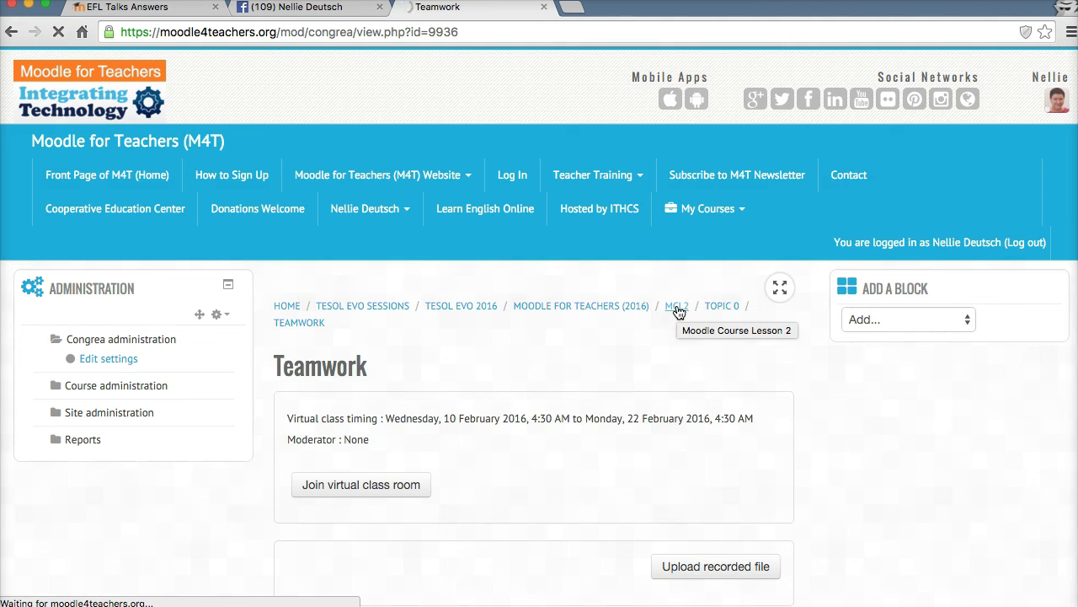
pyautogui.click(673, 308)
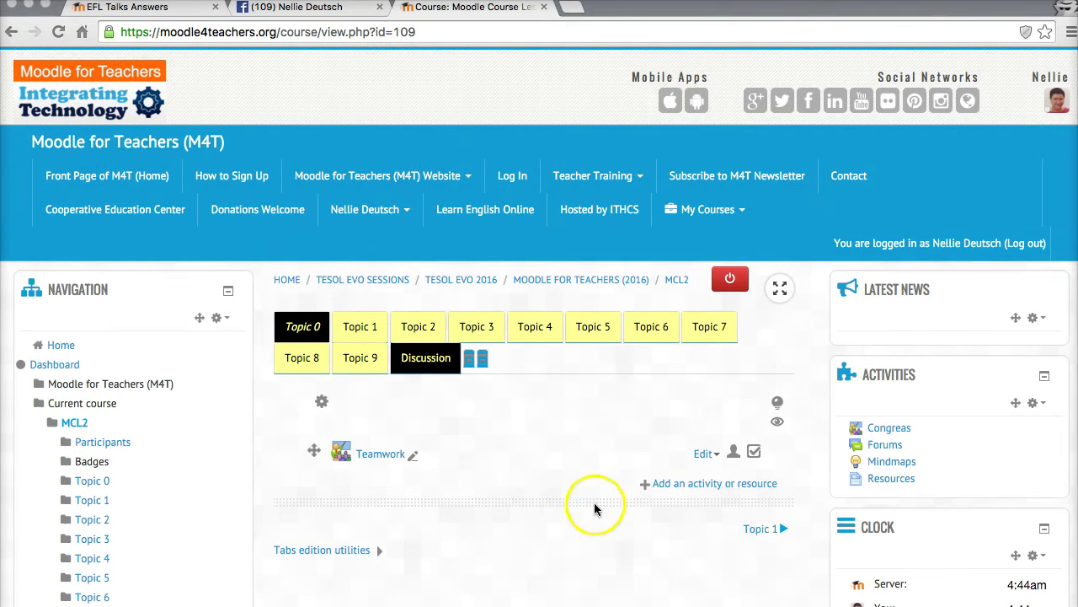
# View the Congrea option among the activities that can be added to Topic 0, and leave without adding it
pyautogui.click(680, 486)
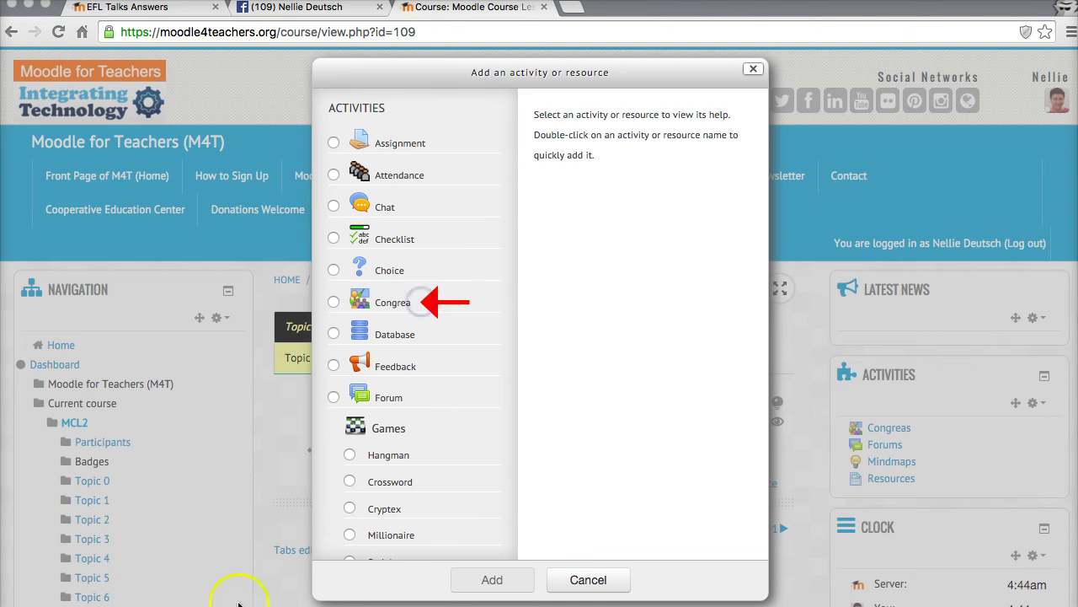
pyautogui.click(334, 301)
pyautogui.moveTo(384, 576); pyautogui.dragTo(436, 576)
pyautogui.press('Escape')
pyautogui.click(588, 579)
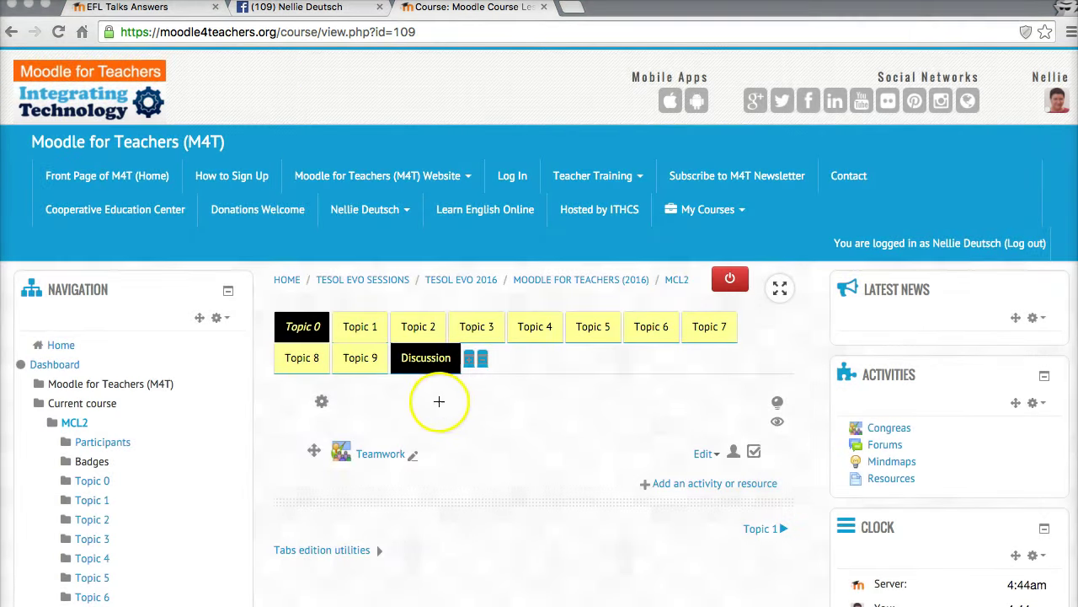
# Open the Teamwork activity in Topic 0 and switch to the Congrea virtual class window
pyautogui.moveTo(386, 401); pyautogui.dragTo(372, 438)
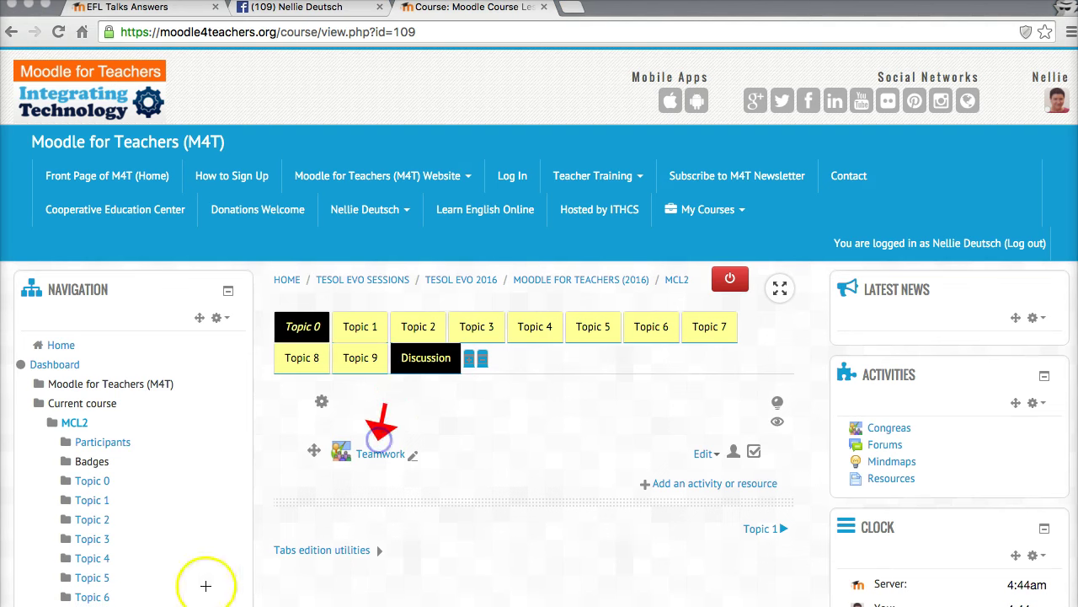
pyautogui.click(379, 455)
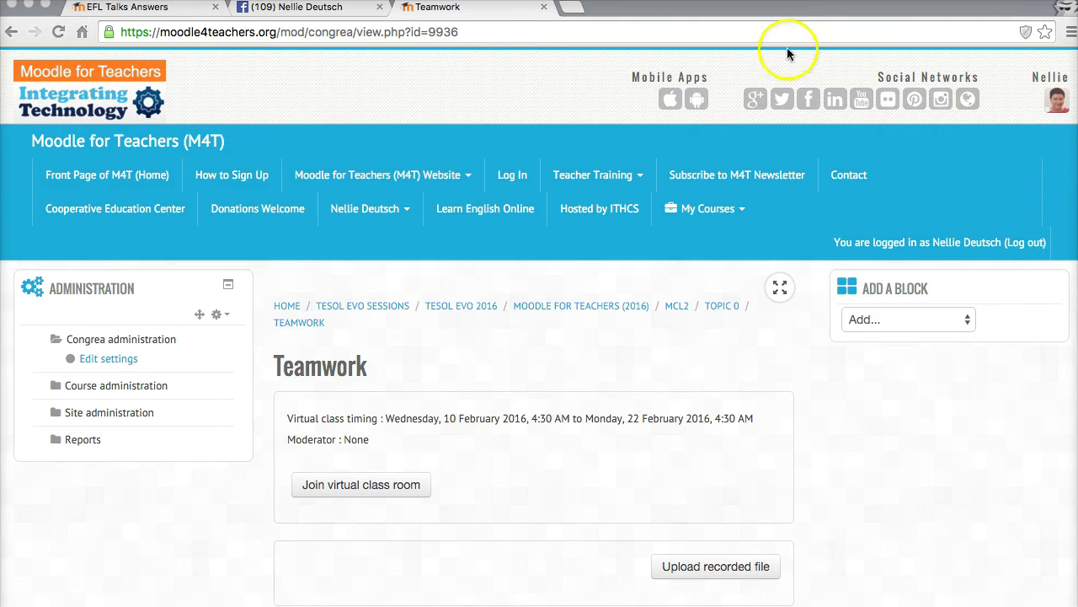
pyautogui.click(19, 9)
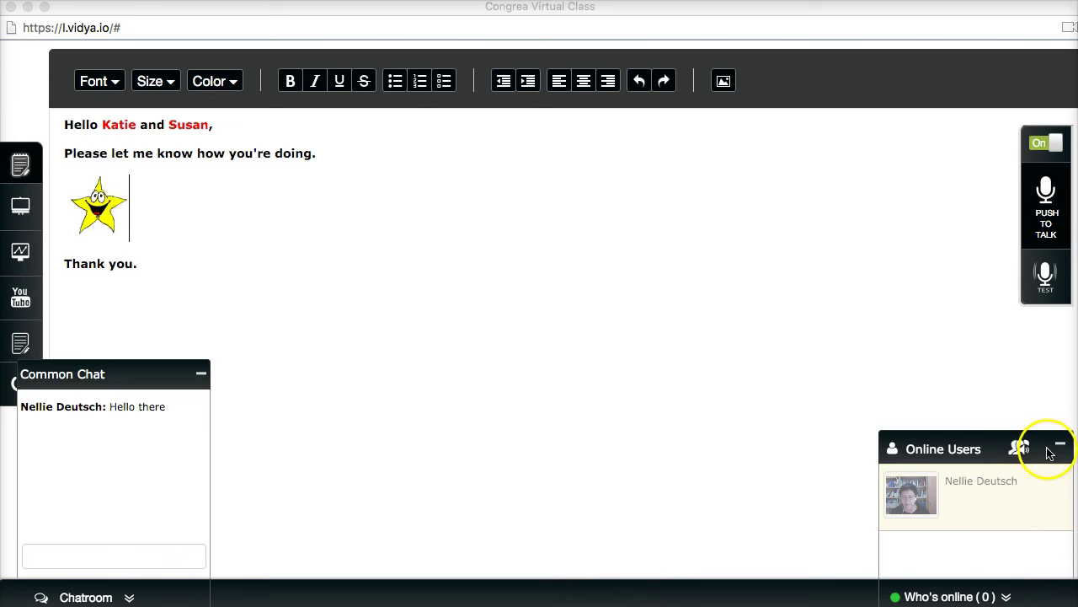
# Send the message "Hello again" in the common chat and collapse the chat
pyautogui.click(35, 553)
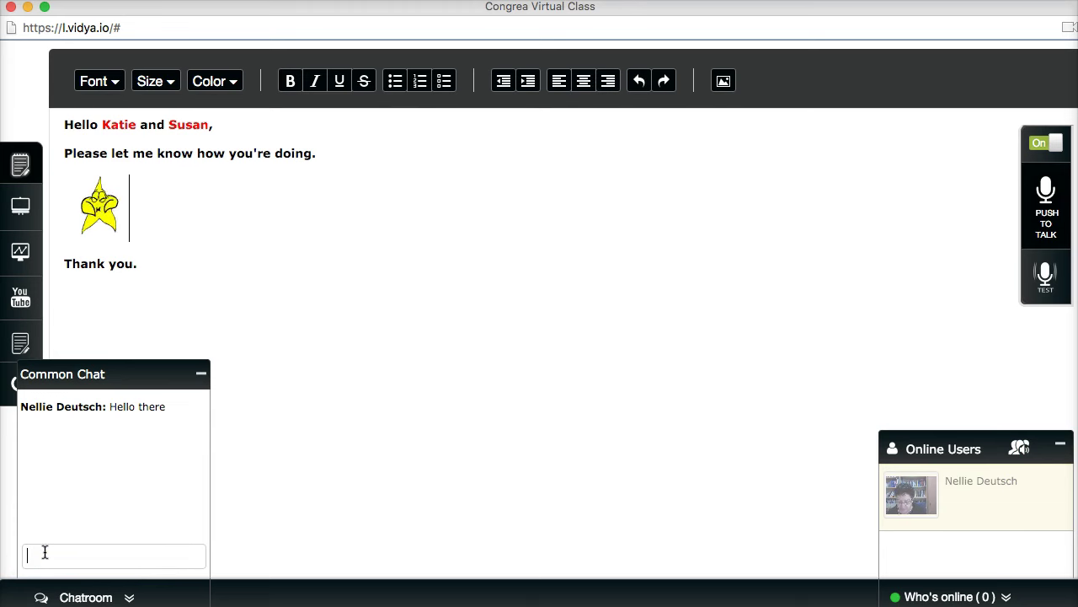
pyautogui.write('Hello again')
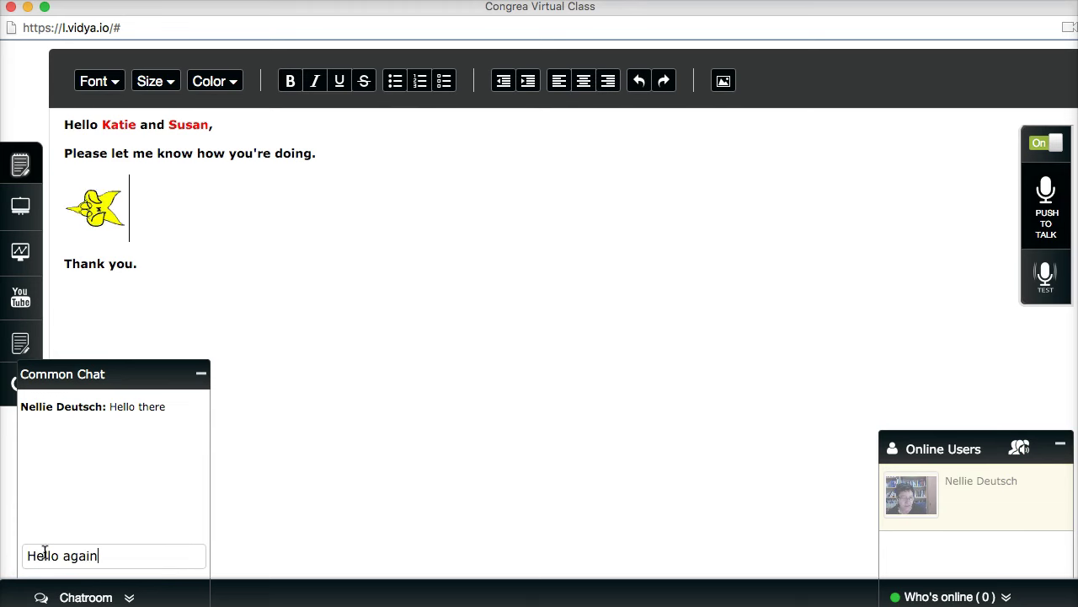
pyautogui.press('Return')
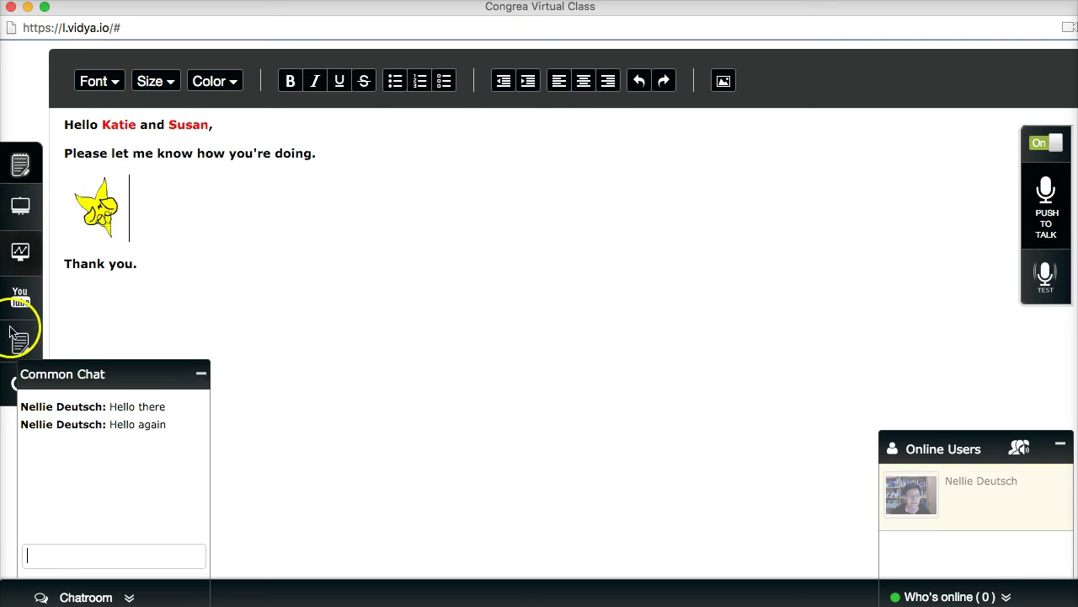
pyautogui.click(202, 375)
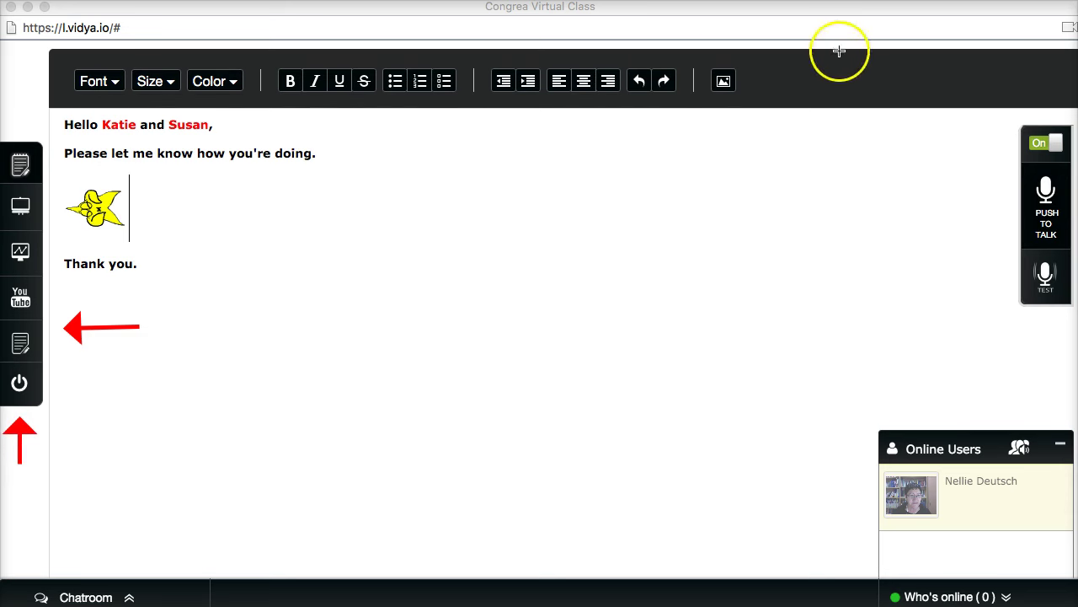
pyautogui.moveTo(950, 75); pyautogui.dragTo(803, 74)
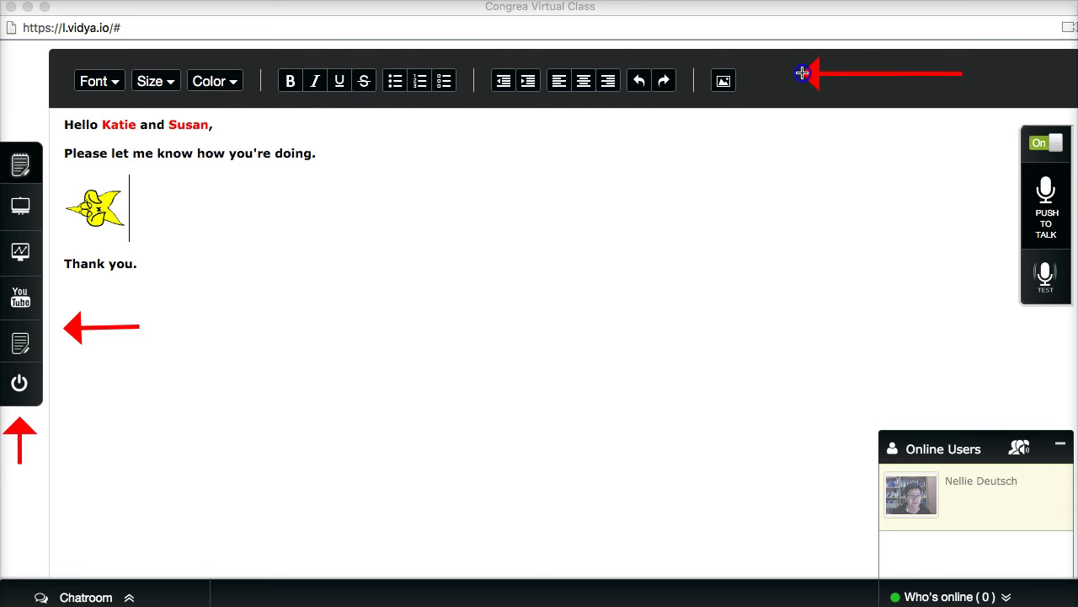
pyautogui.moveTo(911, 213); pyautogui.dragTo(997, 213)
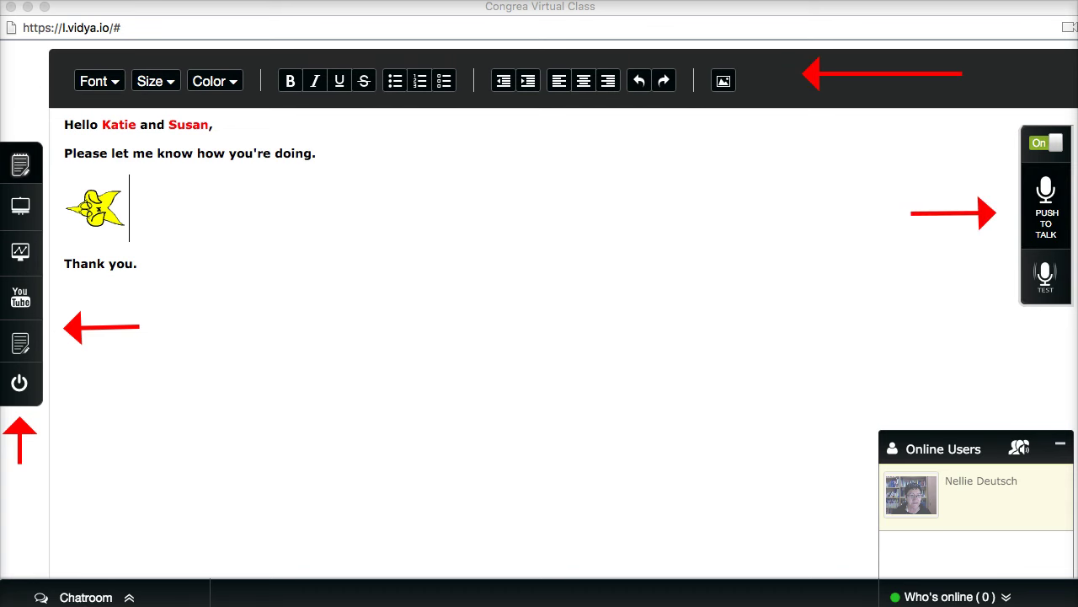
pyautogui.press('Escape')
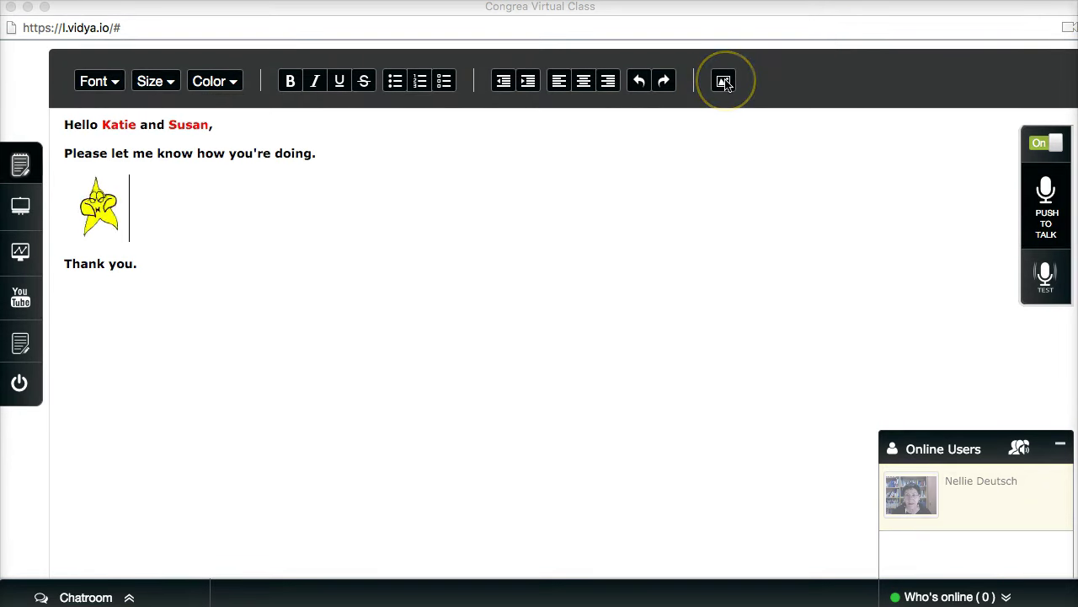
# Run the microphone test, agreeing to have the voice recorded and played back, and try the push-to-talk control
pyautogui.click(953, 144)
pyautogui.click(1045, 193)
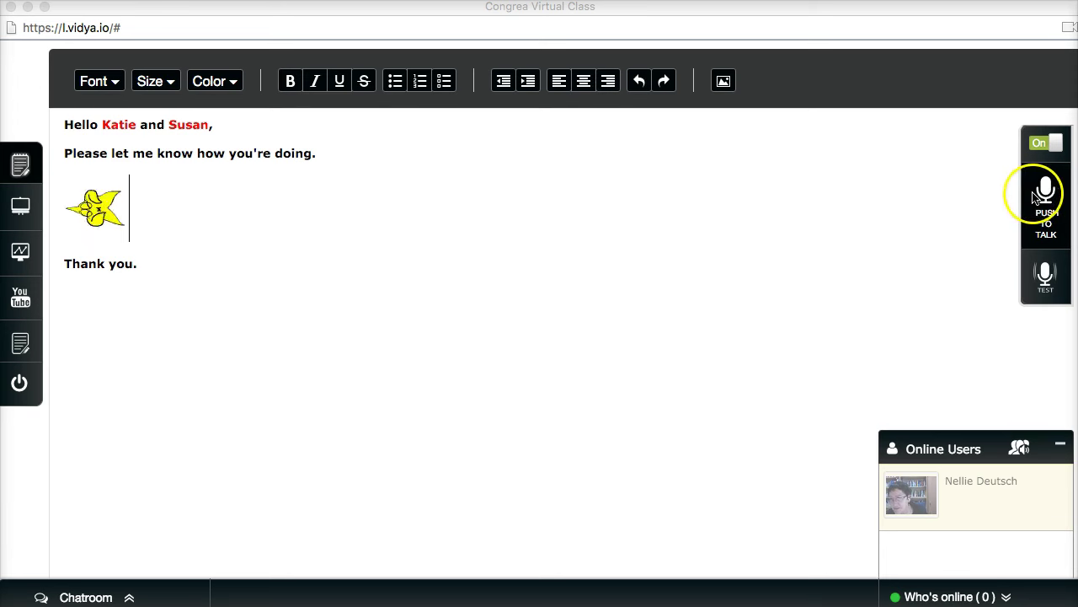
pyautogui.click(1045, 274)
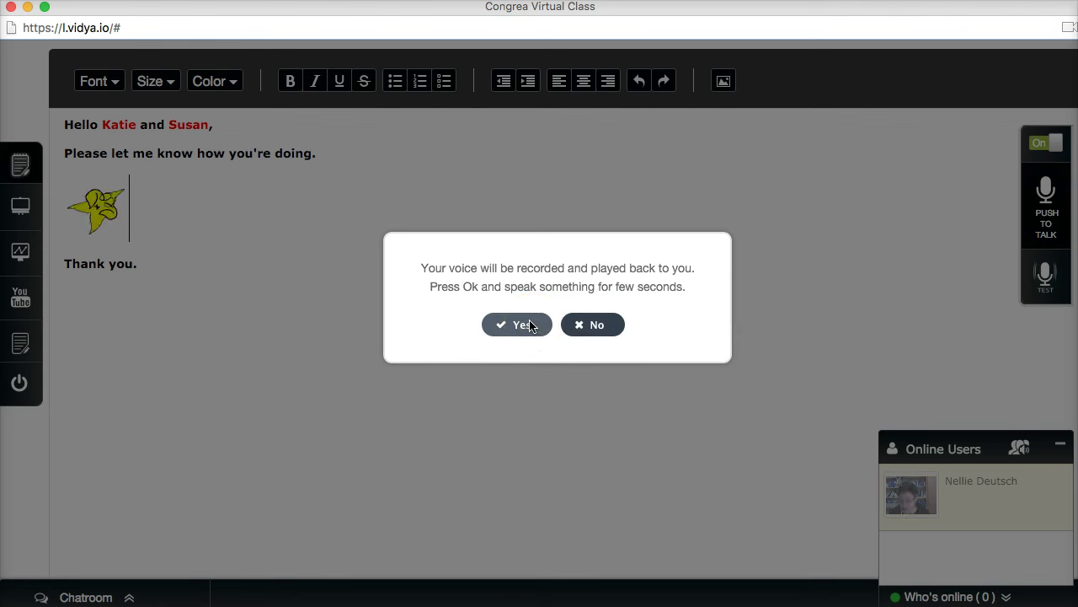
pyautogui.click(529, 326)
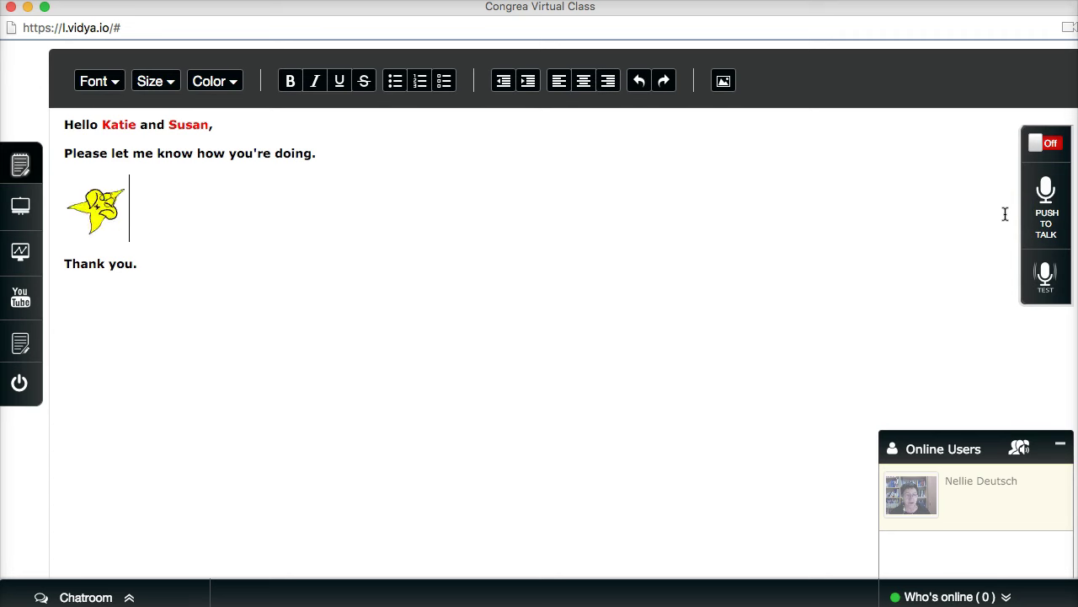
pyautogui.click(1044, 213)
# Show the text editor tool and switch the class over to the whiteboard
pyautogui.click(22, 168)
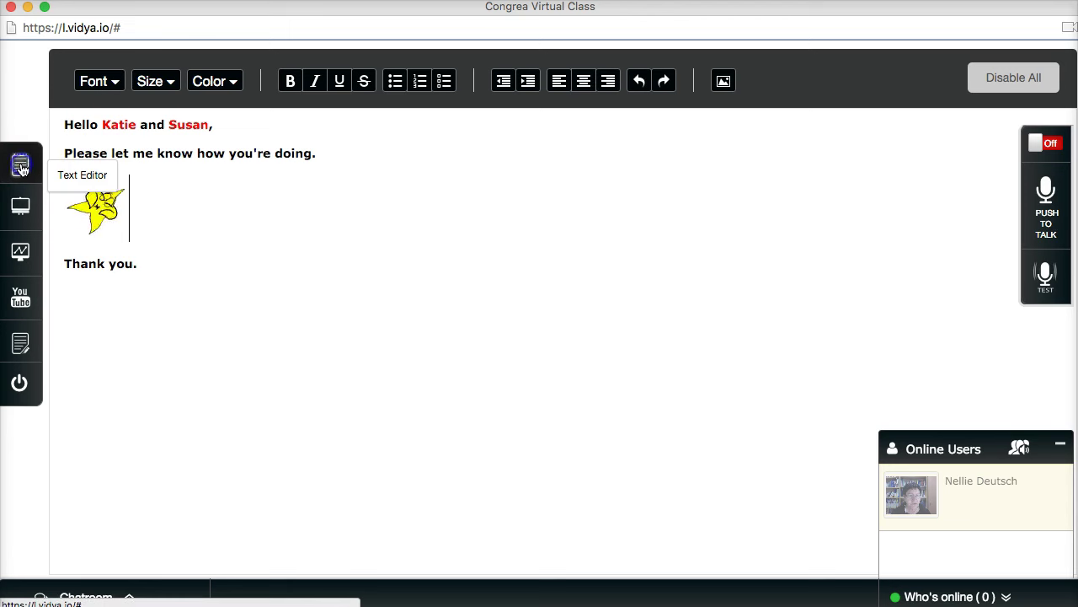
pyautogui.click(23, 207)
pyautogui.click(17, 276)
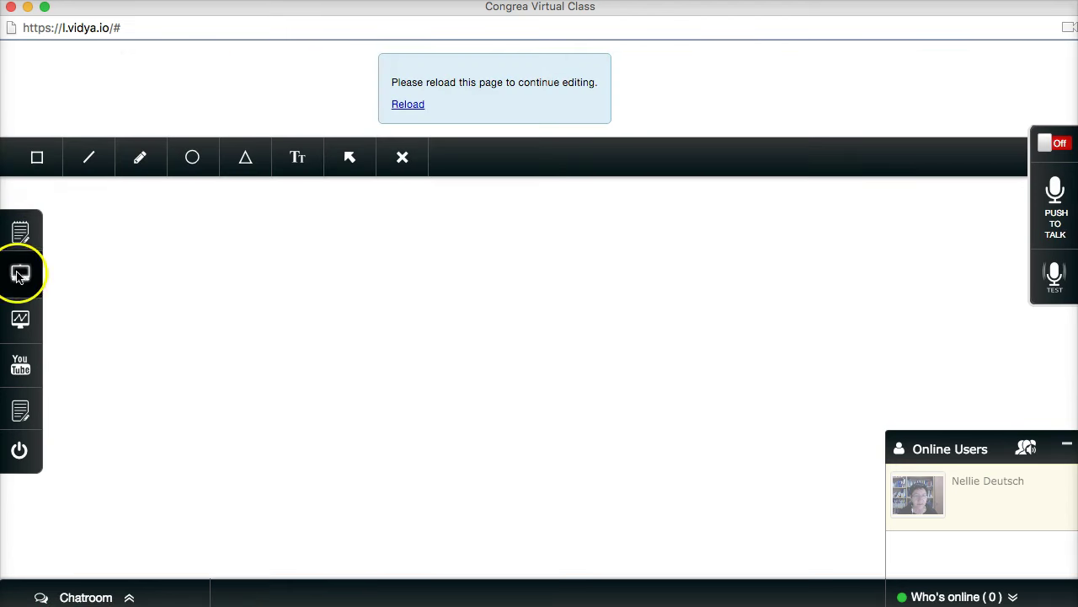
pyautogui.scroll(-1, 25, 273)
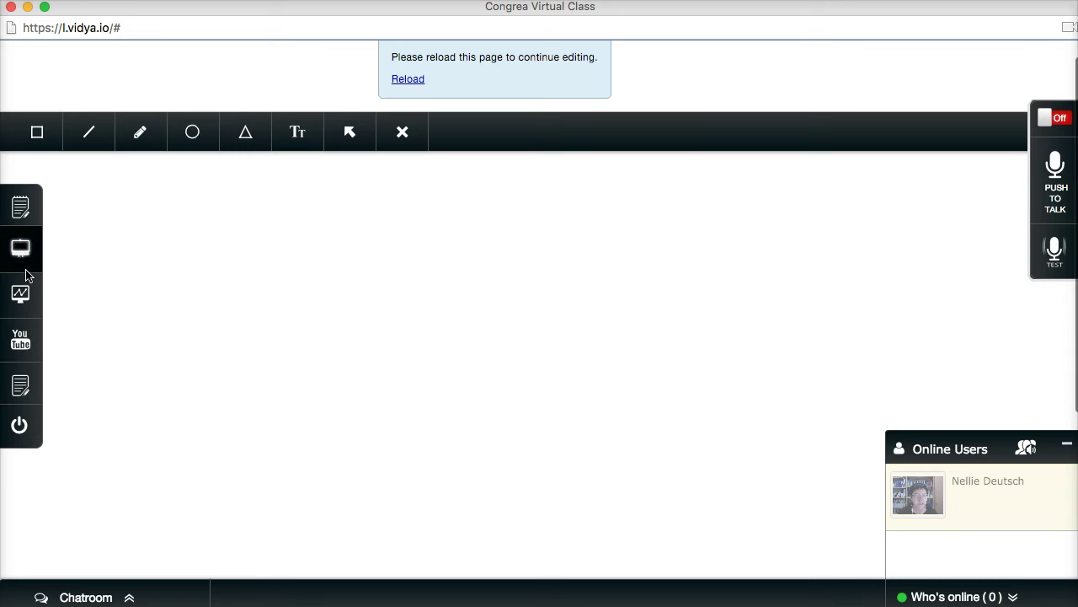
pyautogui.click(22, 291)
pyautogui.click(22, 249)
pyautogui.scroll(-1, 22, 253)
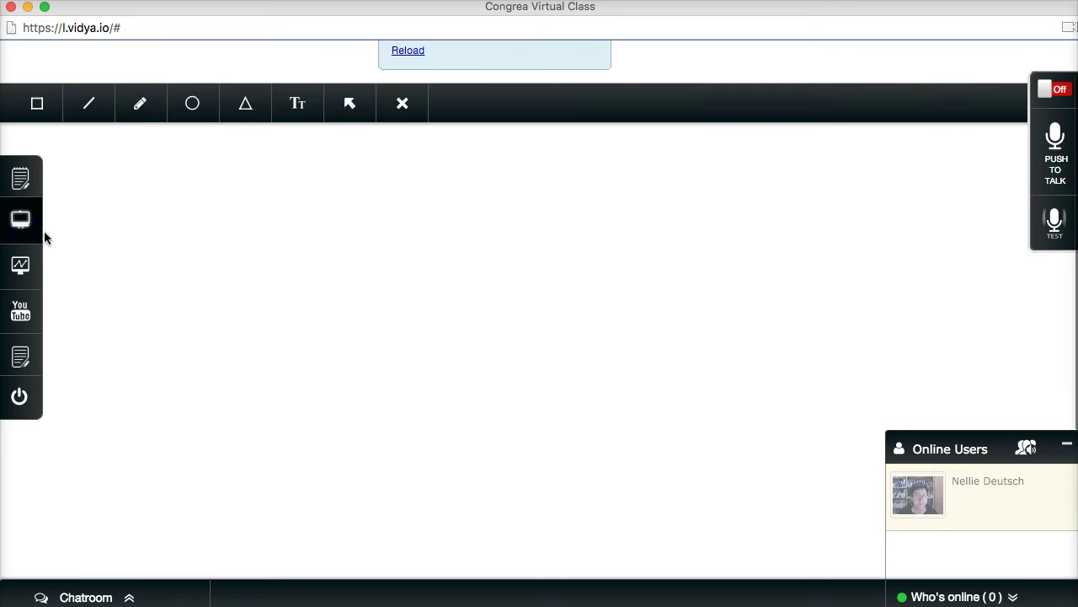
pyautogui.click(19, 218)
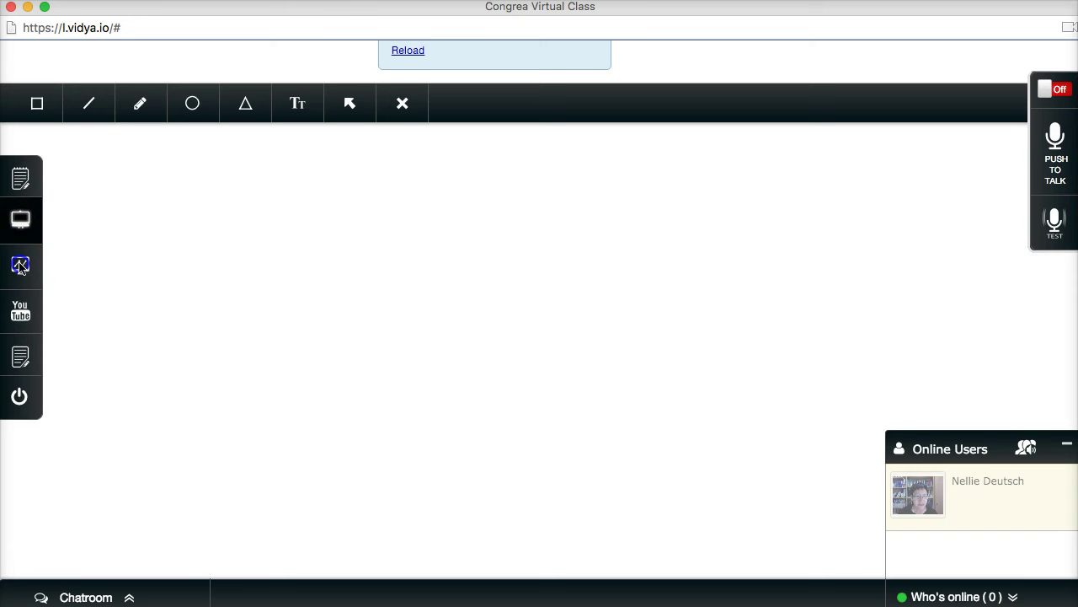
pyautogui.click(39, 258)
# Reload the virtual class page to continue editing
pyautogui.click(301, 103)
pyautogui.click(400, 54)
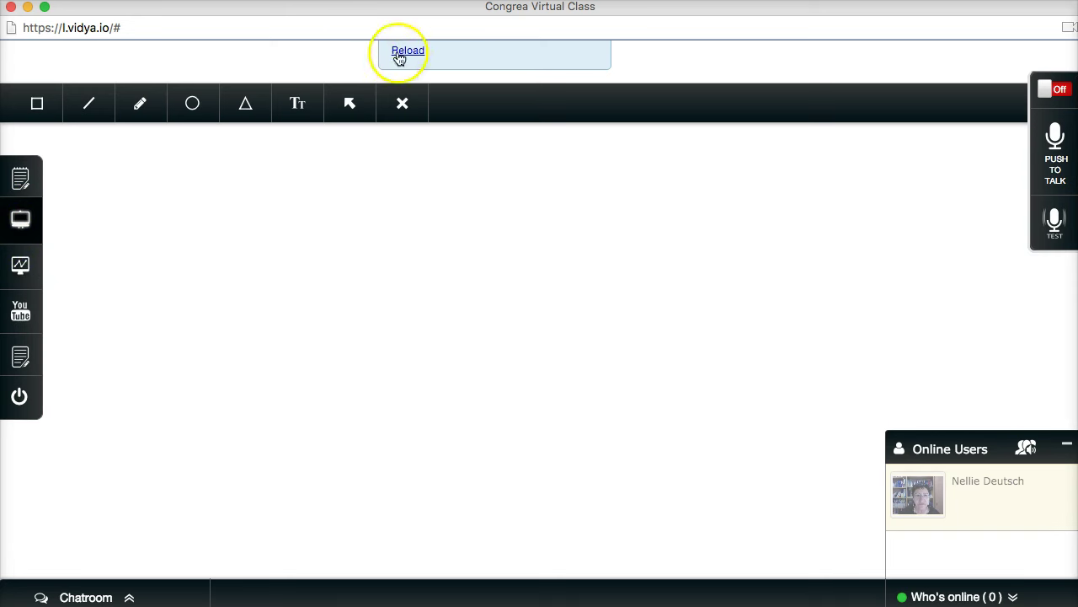
pyautogui.click(405, 107)
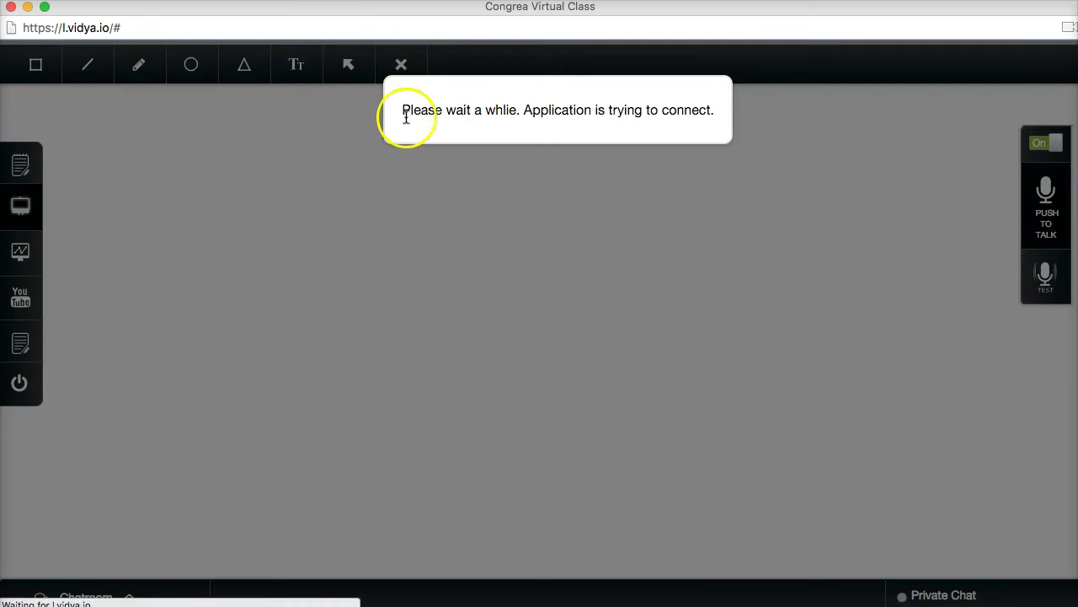
pyautogui.click(337, 165)
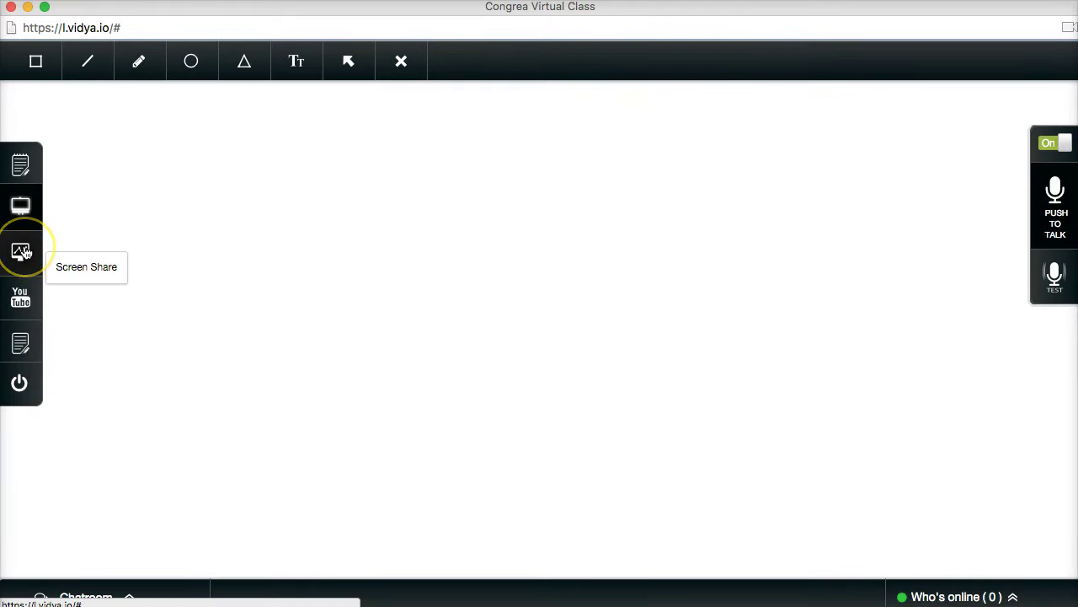
# Try to start screen sharing and dismiss the browser's alert
pyautogui.click(25, 253)
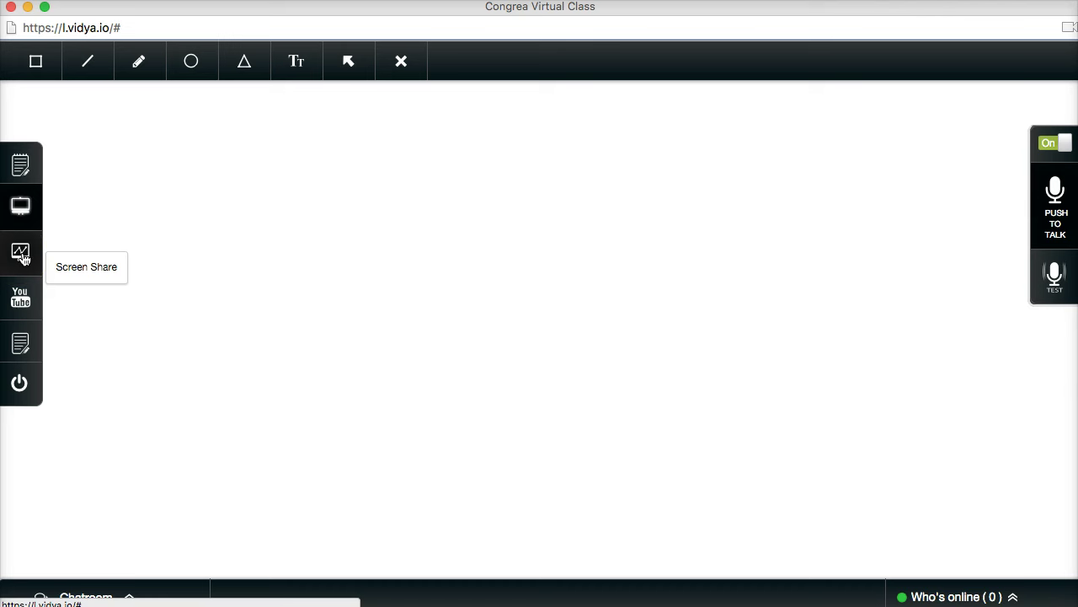
pyautogui.click(23, 256)
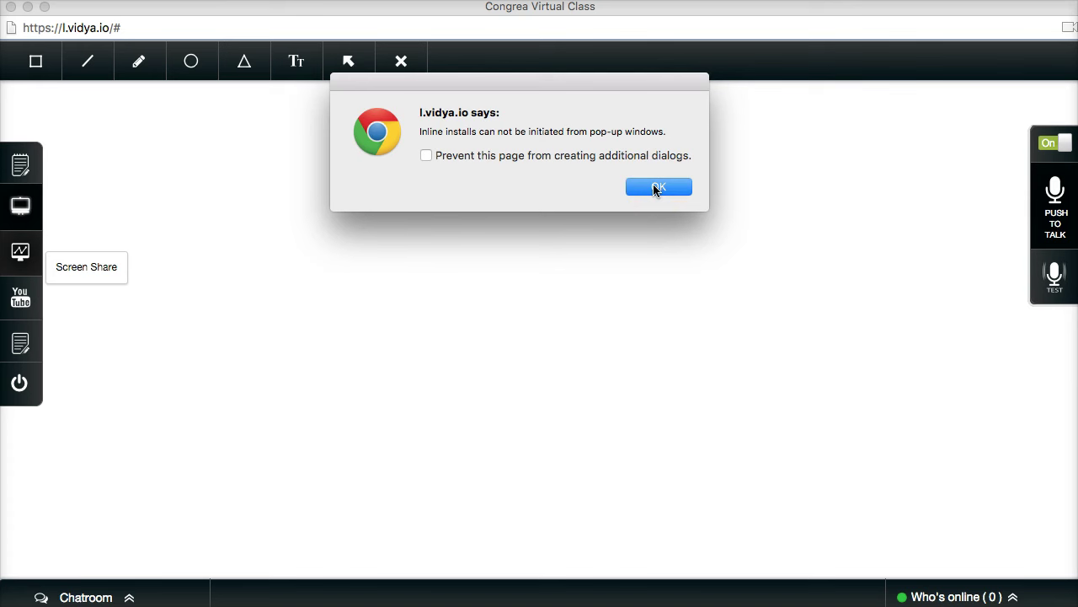
pyautogui.click(658, 187)
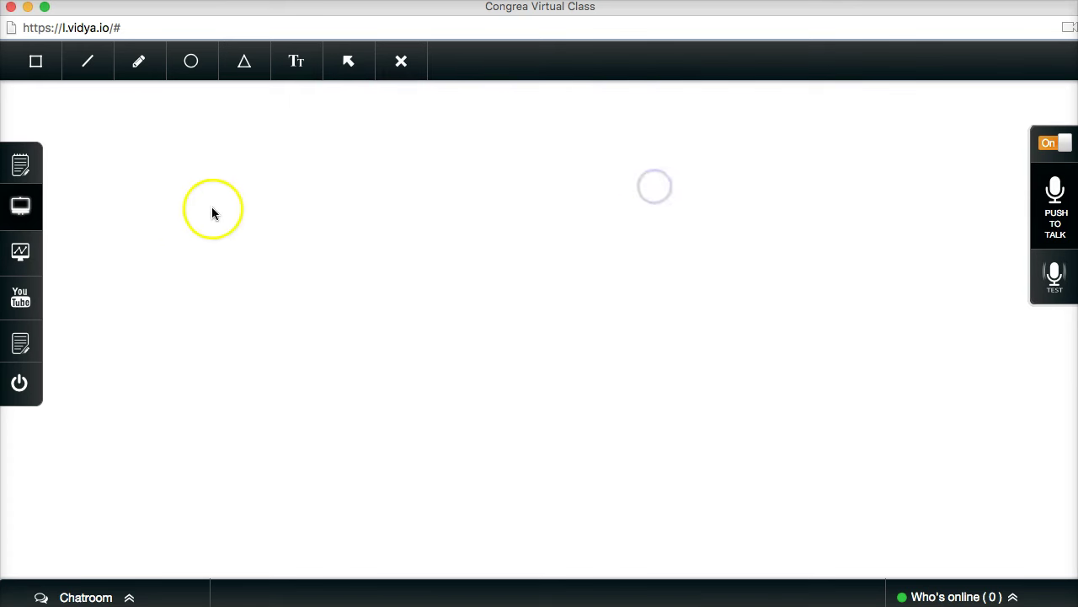
pyautogui.click(23, 304)
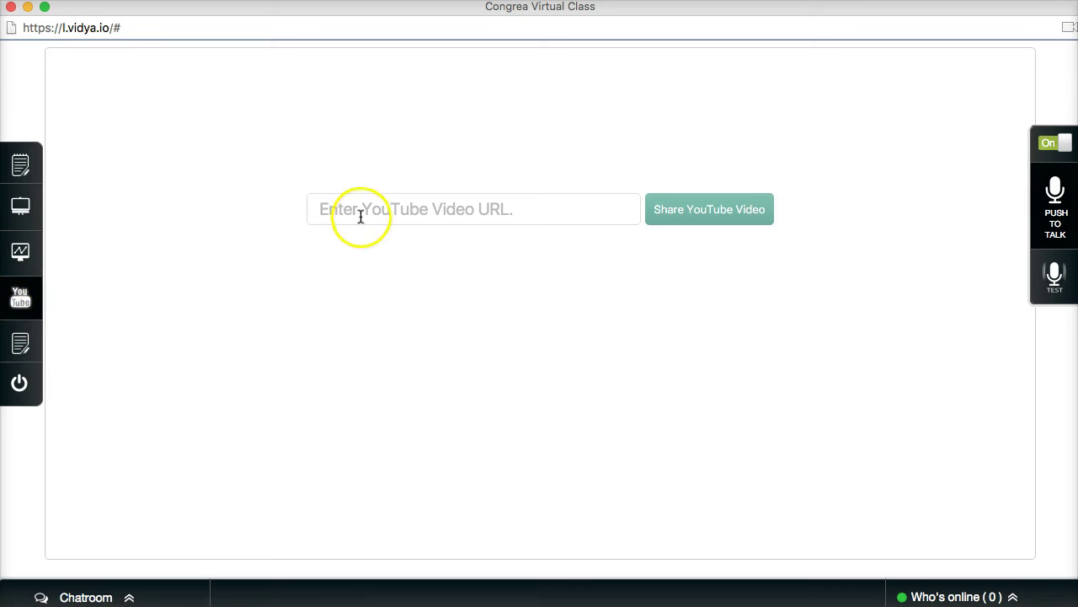
pyautogui.click(362, 214)
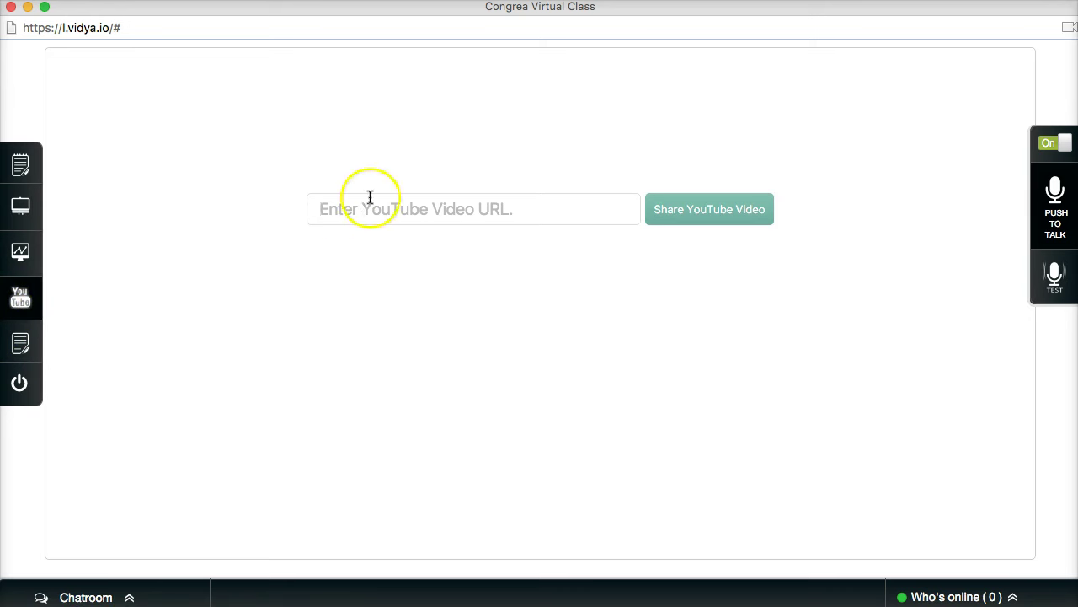
pyautogui.click(357, 207)
pyautogui.write('https://youtu.be/AfCwlZHyyF8')
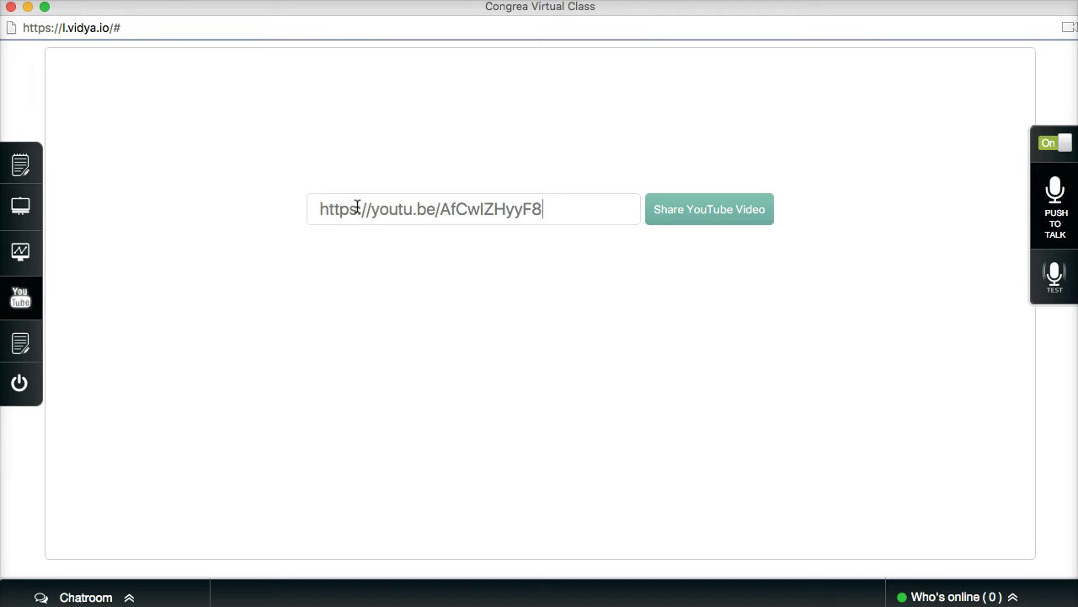
pyautogui.click(665, 210)
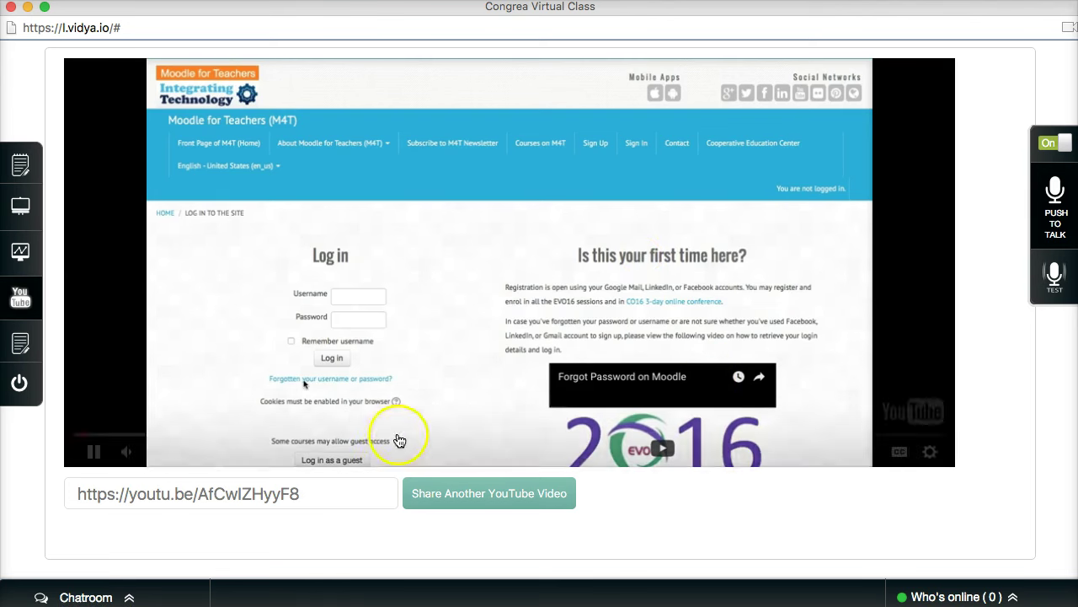
# Pause the playback of the shared YouTube video
pyautogui.click(95, 453)
pyautogui.click(377, 407)
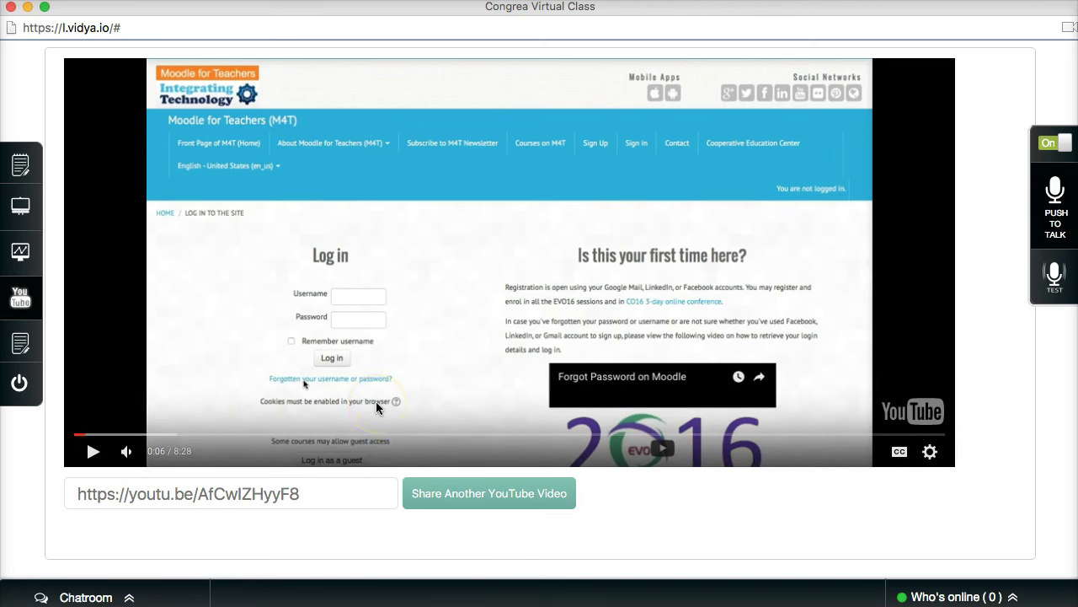
pyautogui.click(356, 411)
pyautogui.click(361, 402)
# Open the editor with numbered lines and enable it for all participants
pyautogui.click(21, 345)
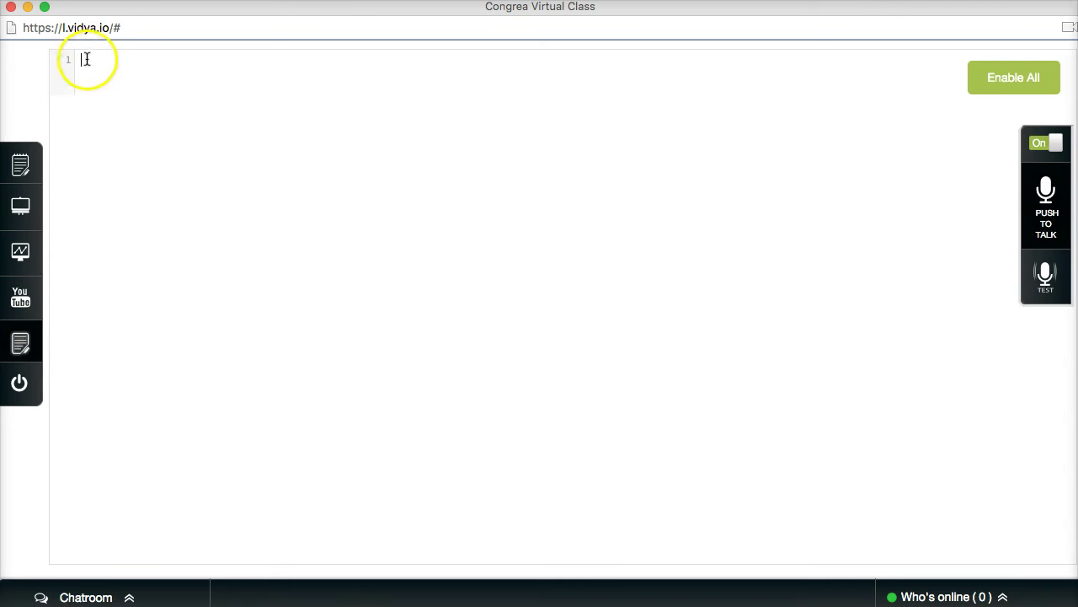
pyautogui.click(1009, 80)
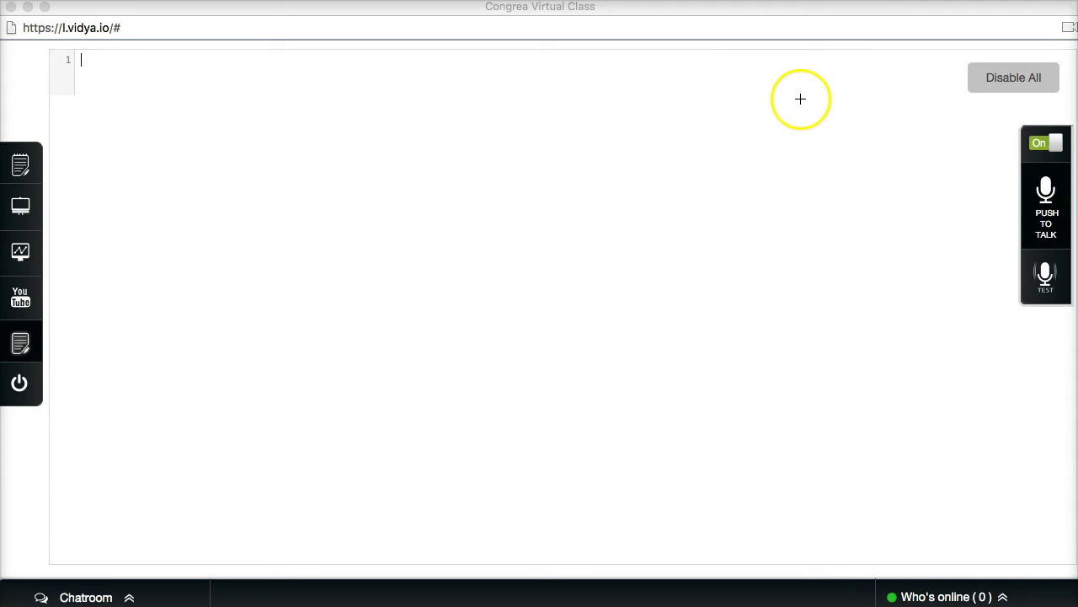
pyautogui.moveTo(796, 88); pyautogui.dragTo(958, 88)
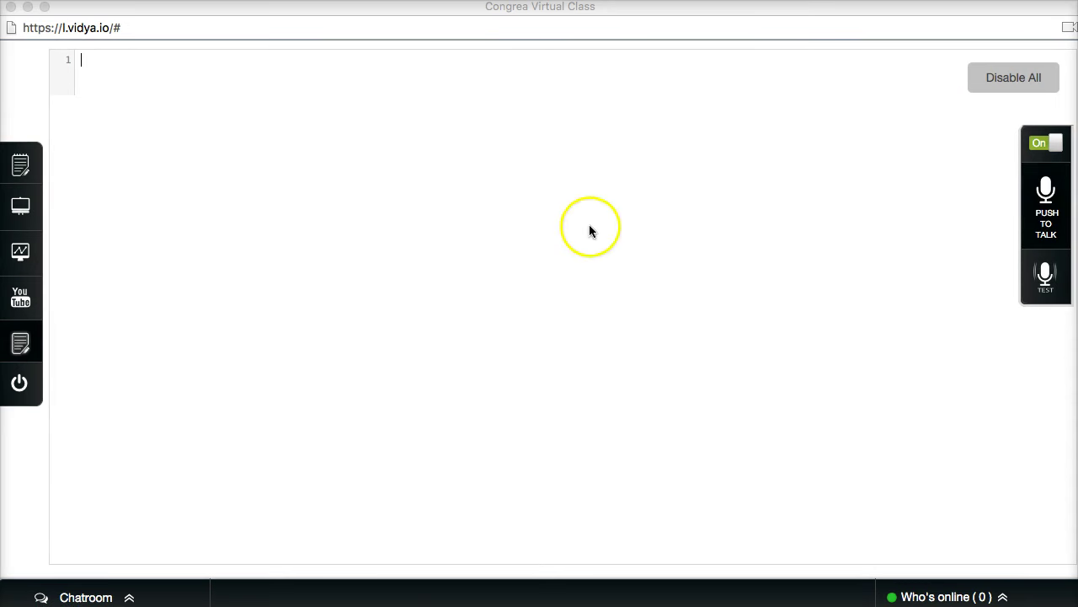
pyautogui.click(22, 351)
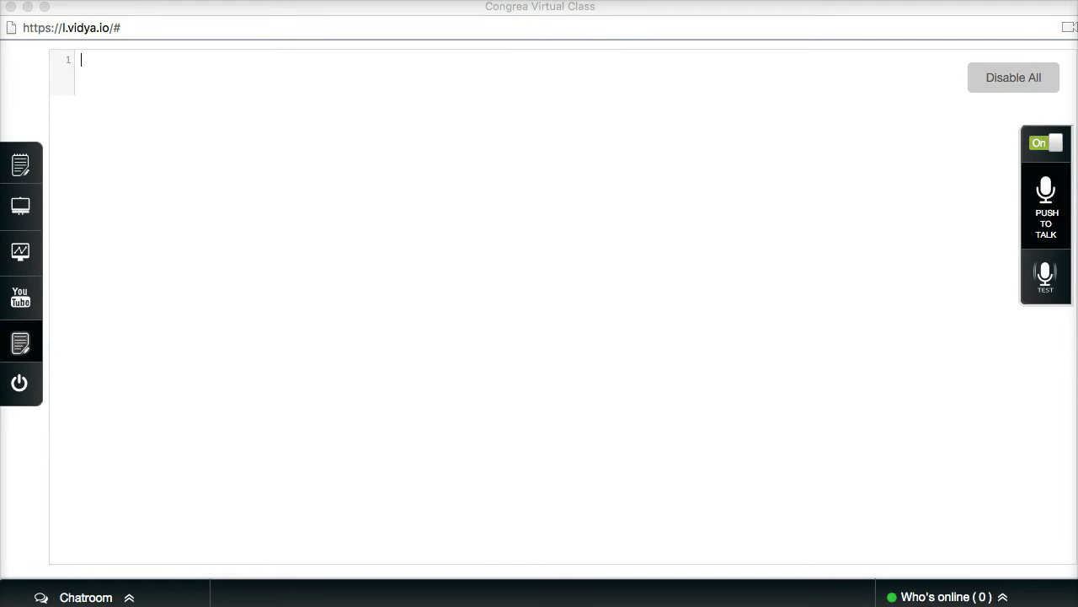
# Open the common chat and the list of online users alongside the editor
pyautogui.click(127, 597)
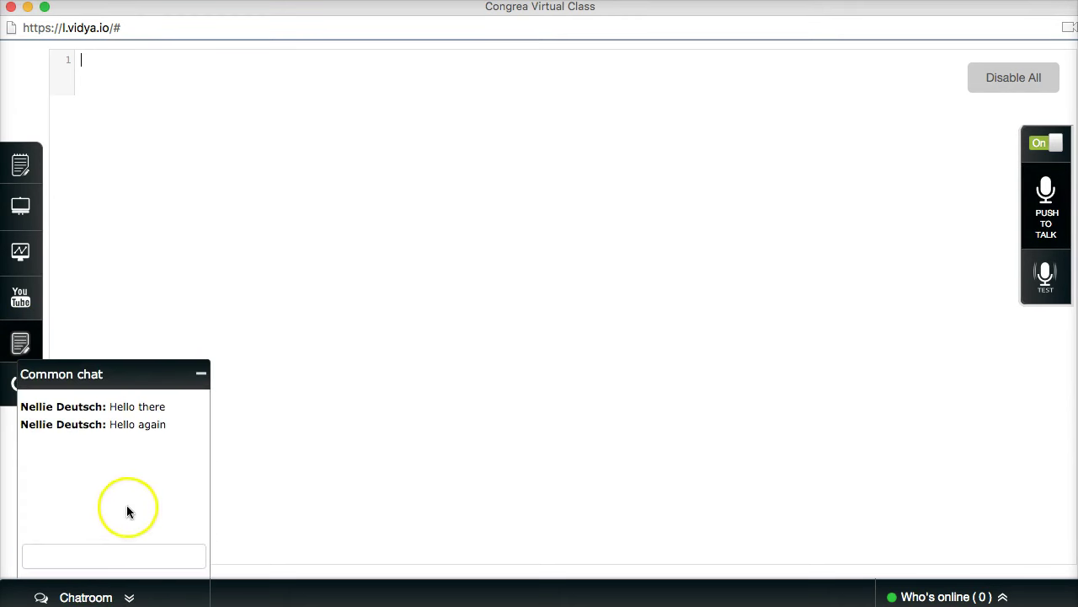
pyautogui.click(927, 593)
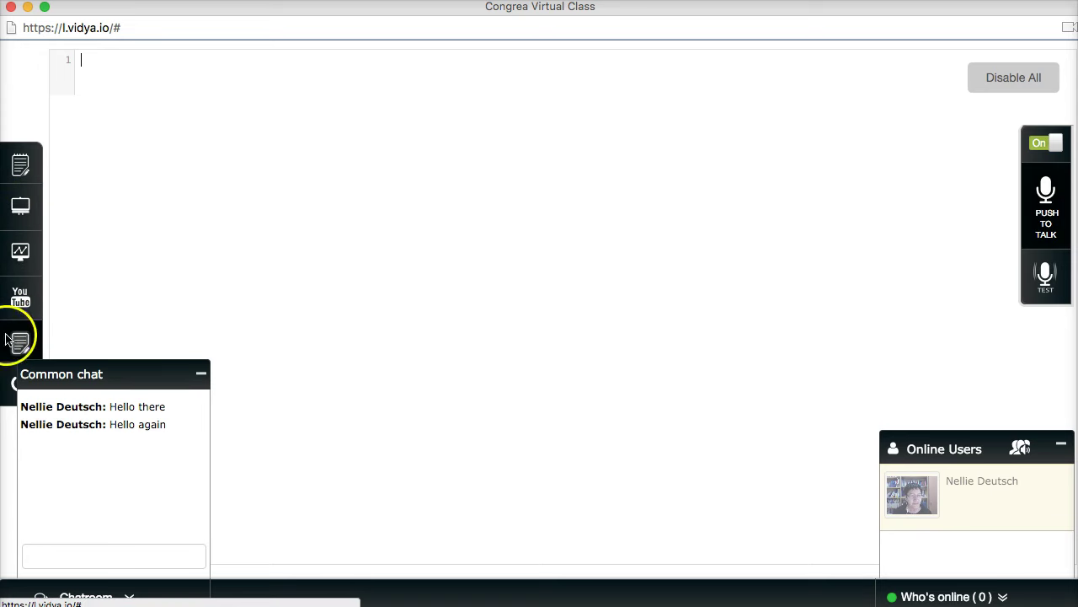
# Try to end the virtual class session, choosing to save the current session
pyautogui.click(12, 381)
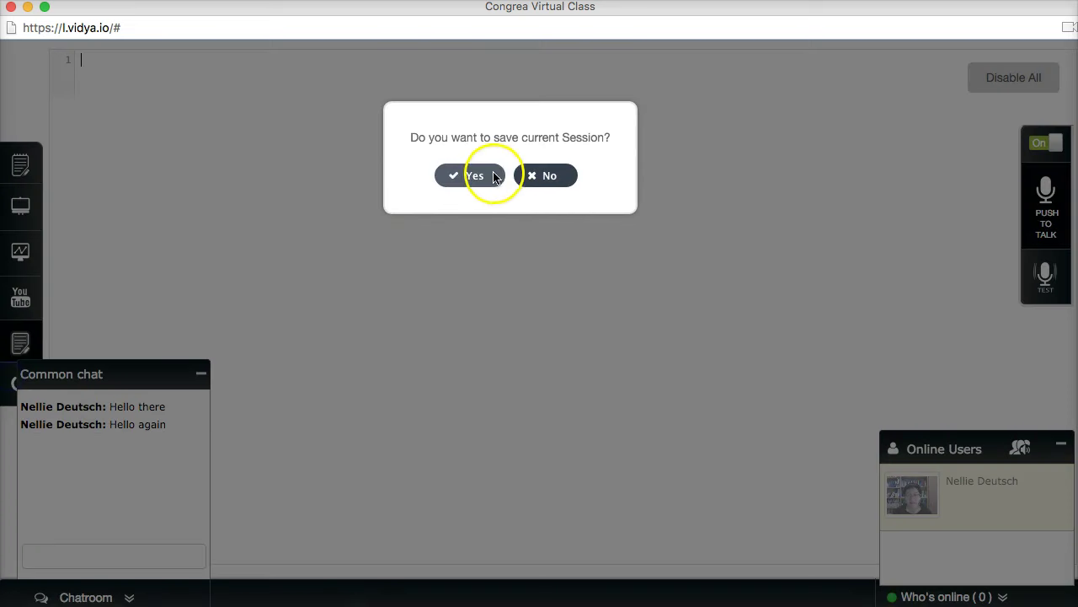
pyautogui.click(472, 178)
pyautogui.click(174, 513)
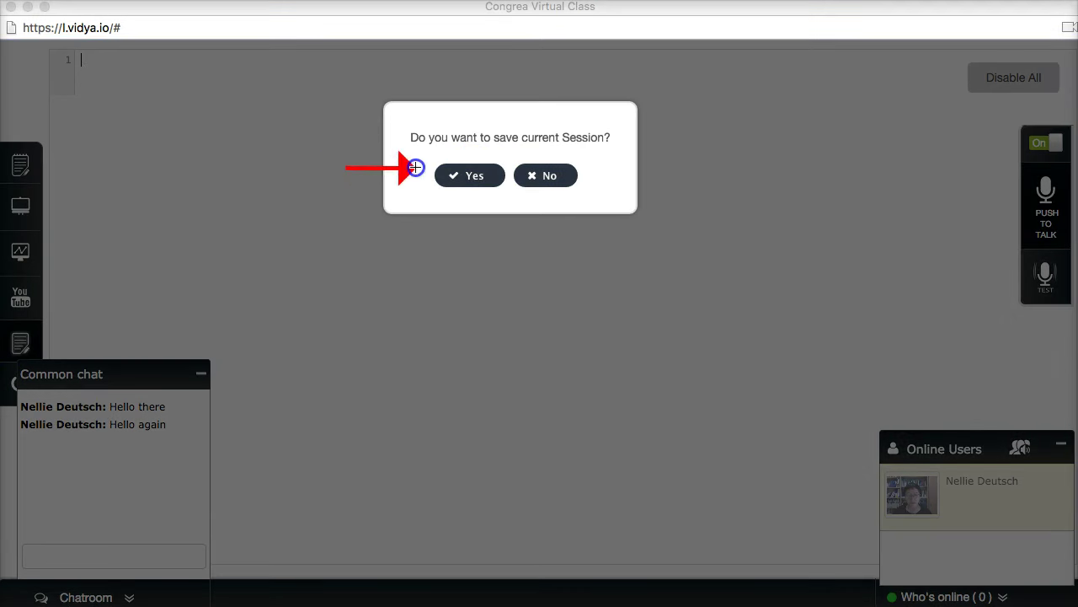
pyautogui.click(212, 520)
pyautogui.click(451, 196)
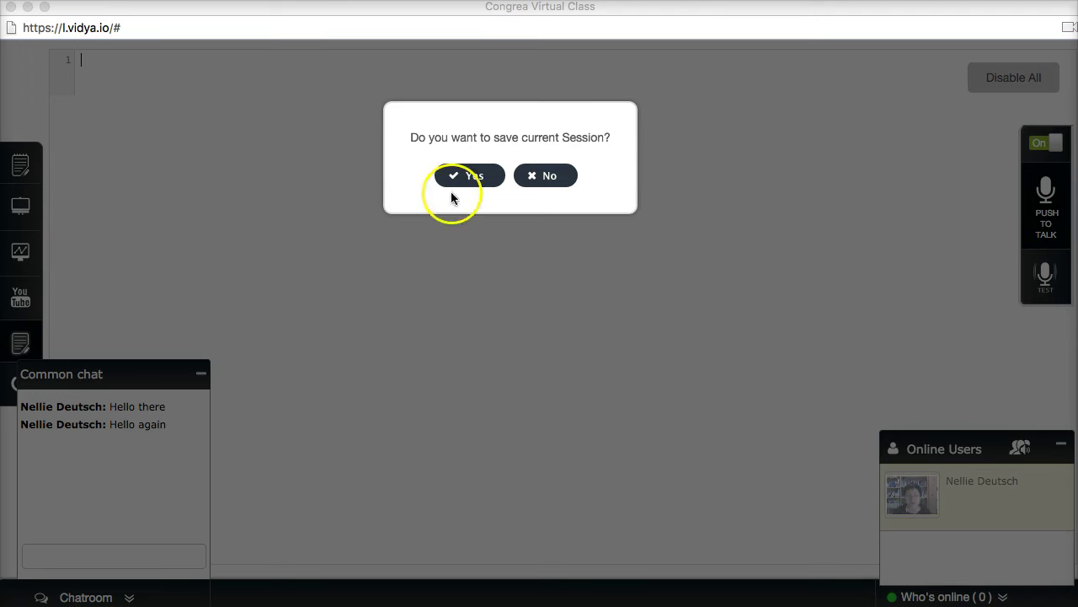
pyautogui.click(483, 176)
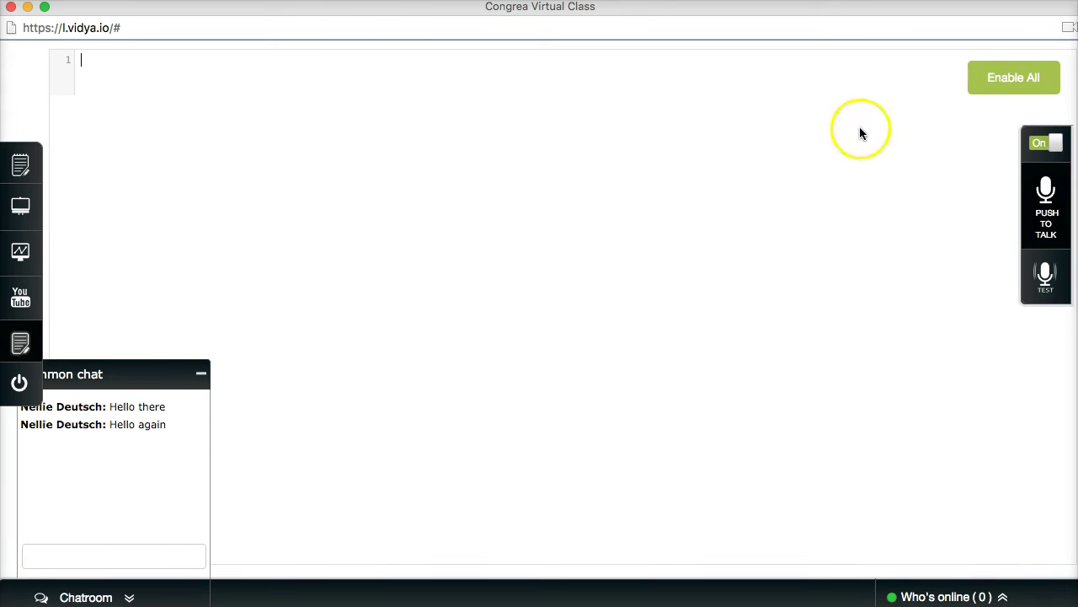
# Enable the editor for all participants again
pyautogui.click(1004, 78)
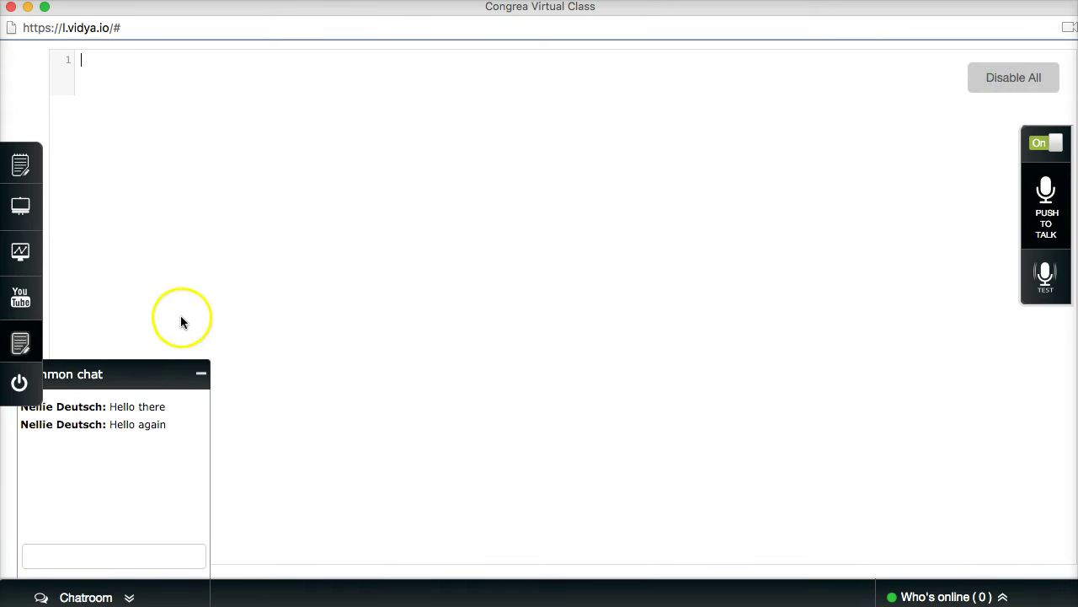
# End the virtual class with the current session saved and download the session file
pyautogui.click(20, 384)
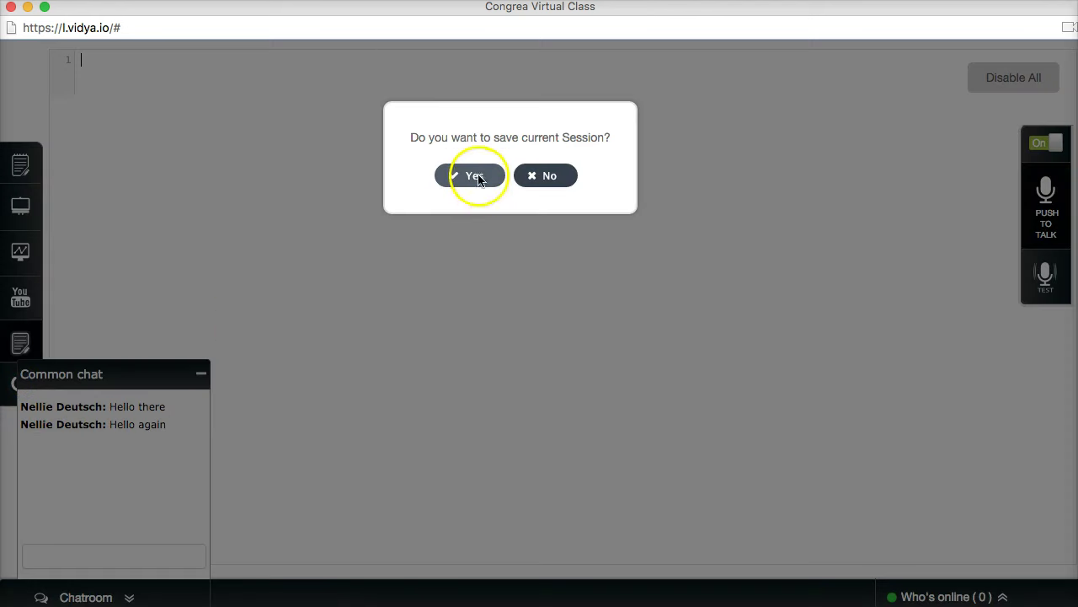
pyautogui.click(477, 177)
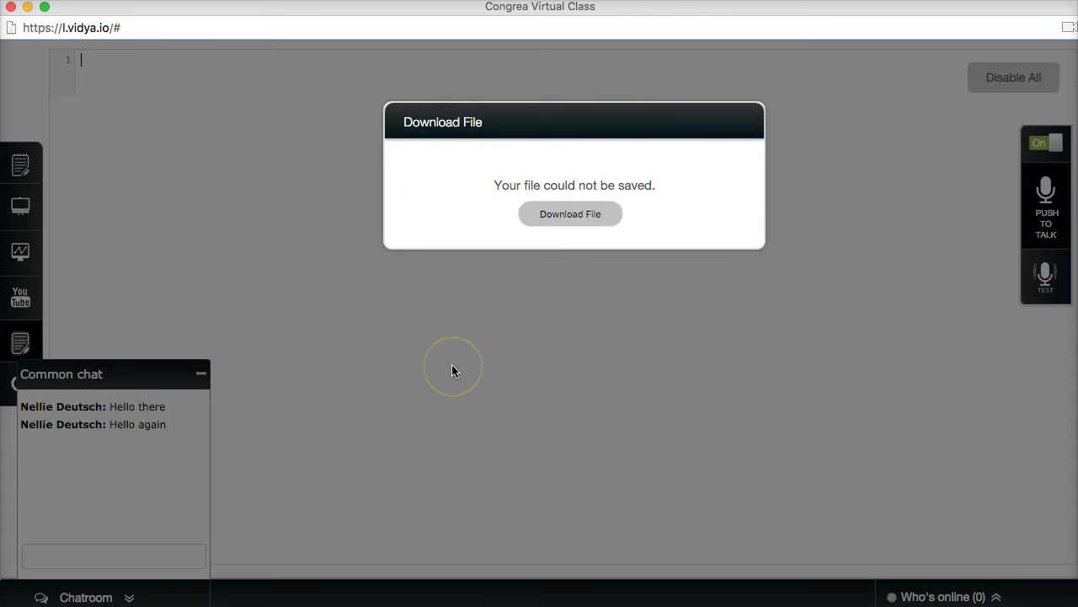
pyautogui.click(557, 216)
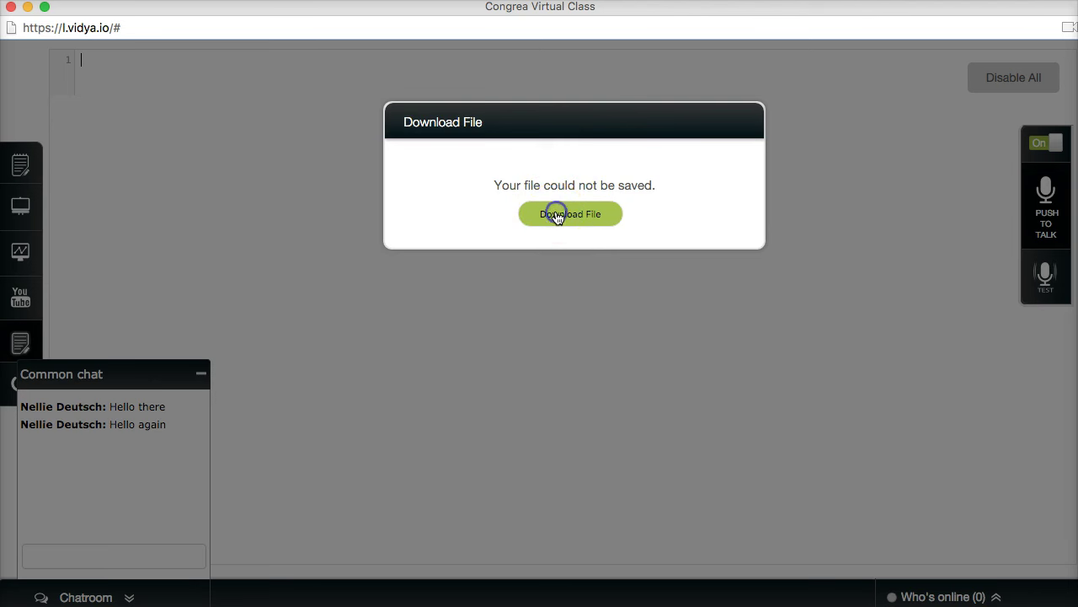